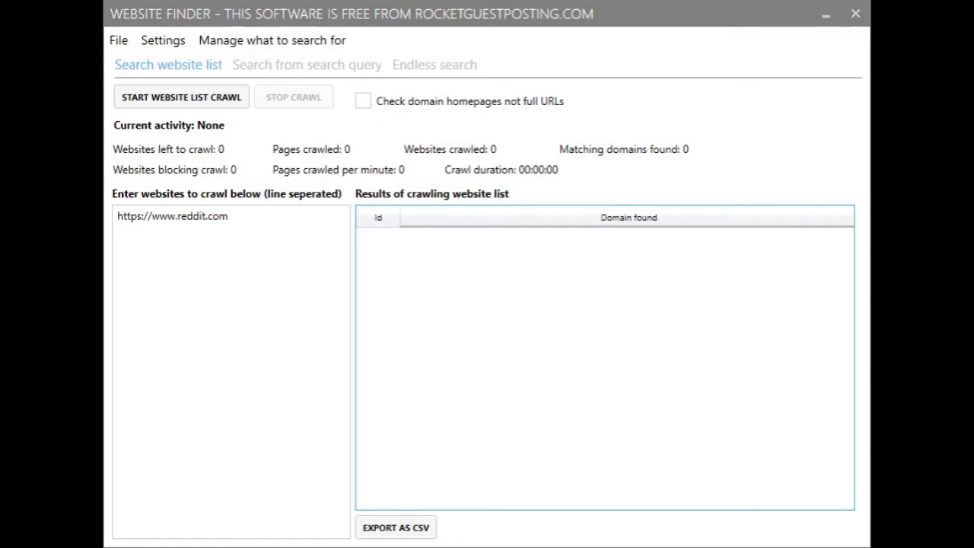
- Look through the website list, search query and endless search modes and their input fields
left_click(378, 21)
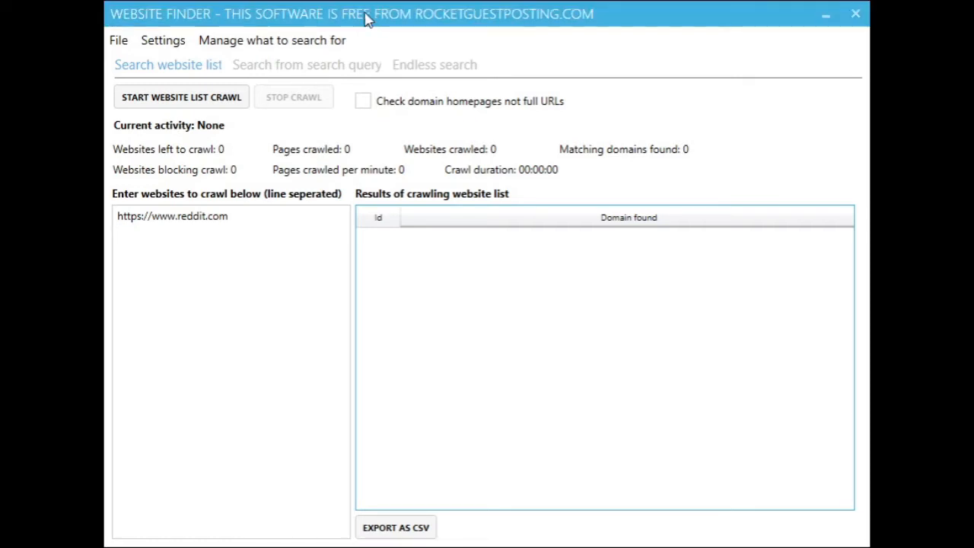
left_click(263, 68)
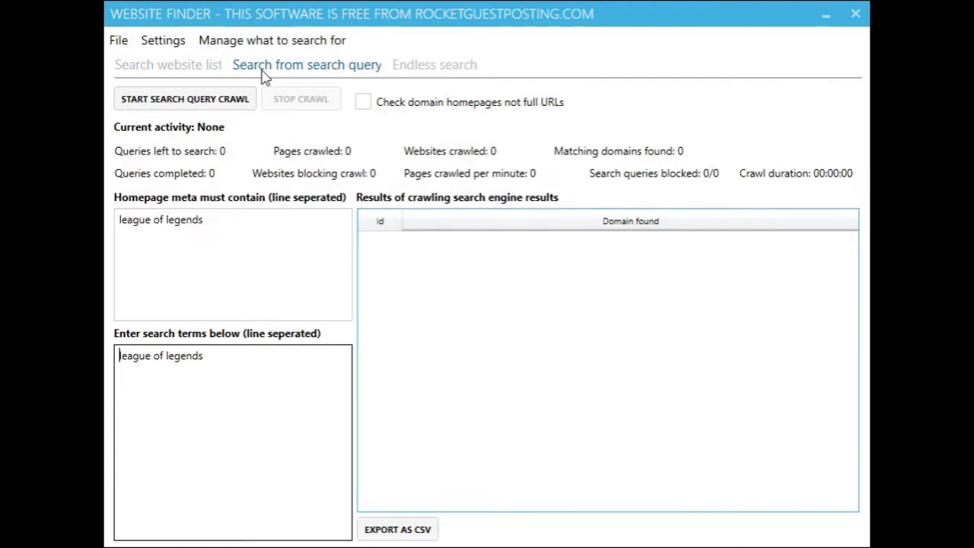
left_click(426, 65)
left_click(357, 65)
left_click(206, 67)
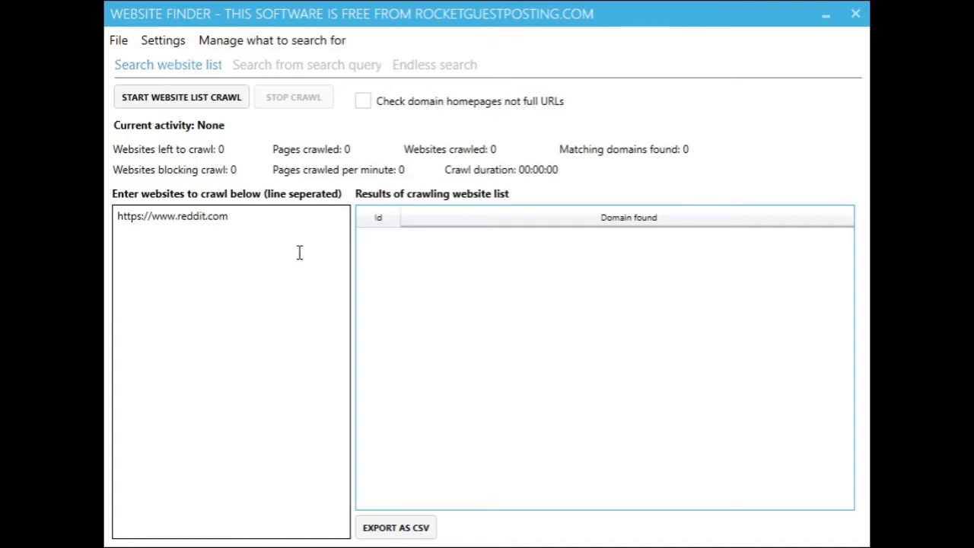
left_click(267, 225)
key("ctrl+a")
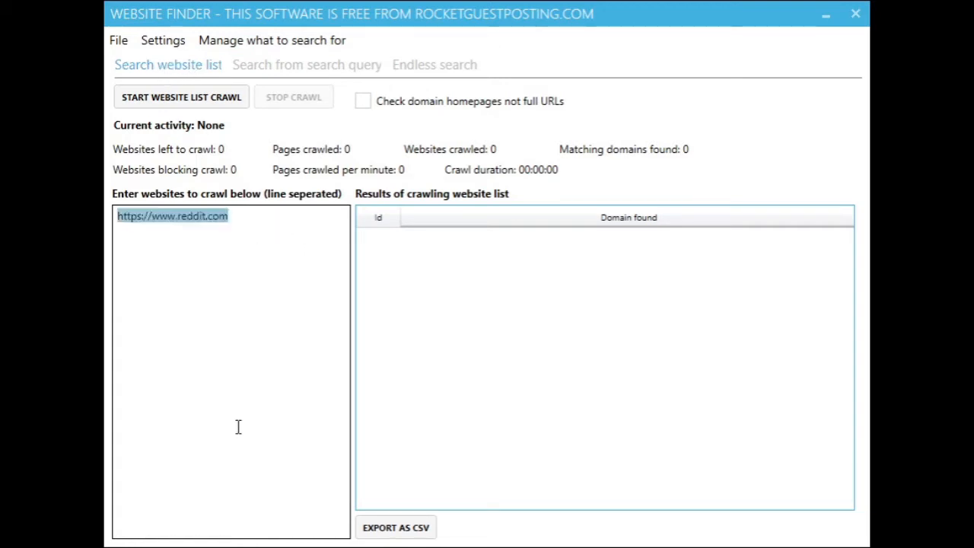
left_click(280, 66)
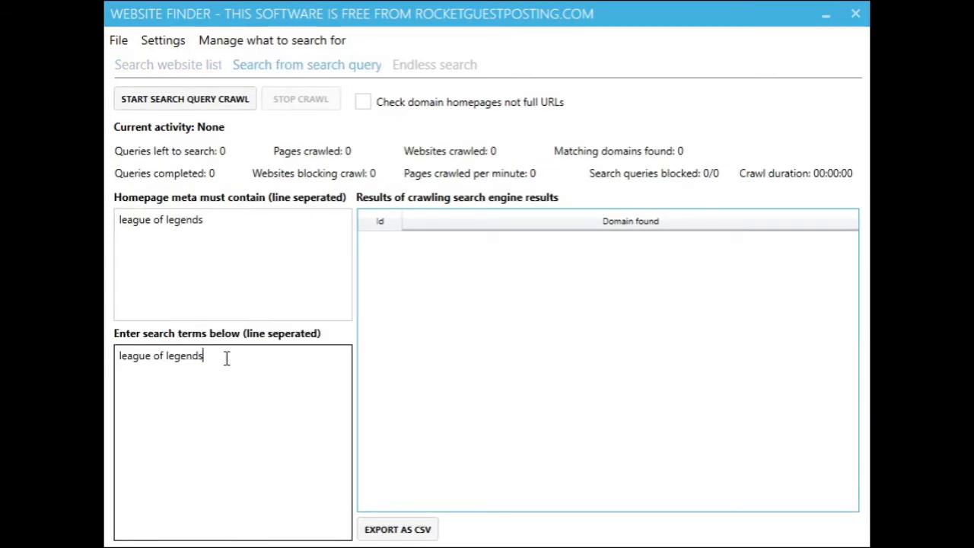
key("ctrl+a")
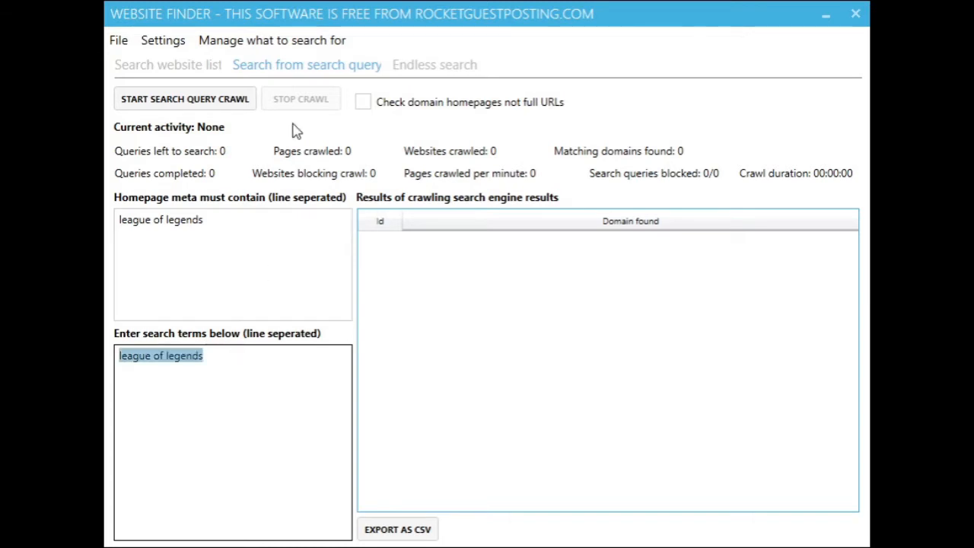
left_click(419, 66)
left_click(273, 237)
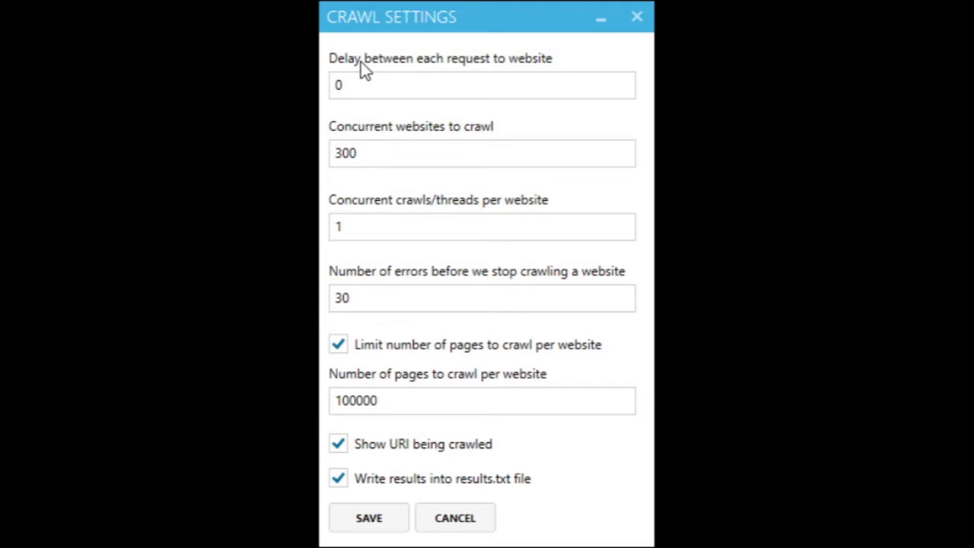
- Review the crawl settings for request delay, concurrent websites and concurrent threads per website
left_click(382, 229)
left_click_drag(382, 228, 352, 229)
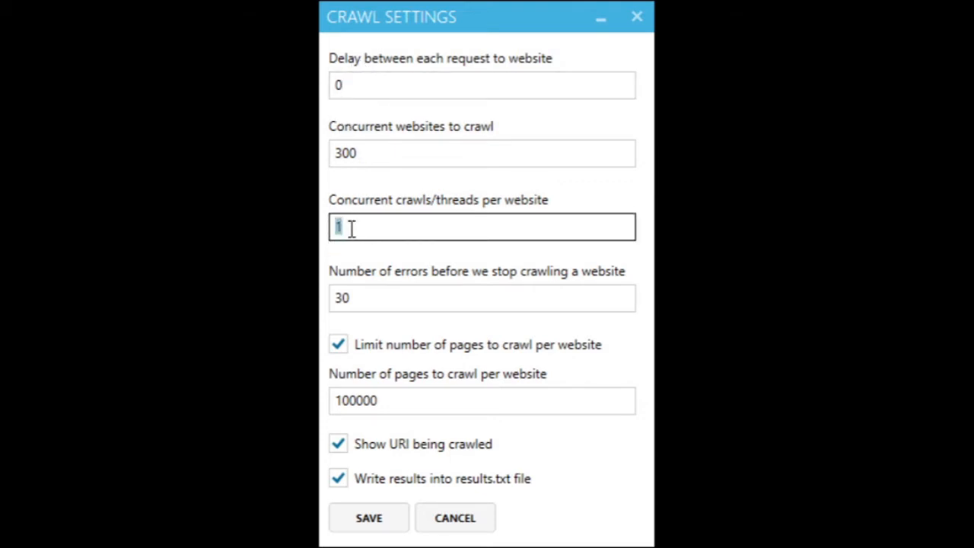
double_click(359, 89)
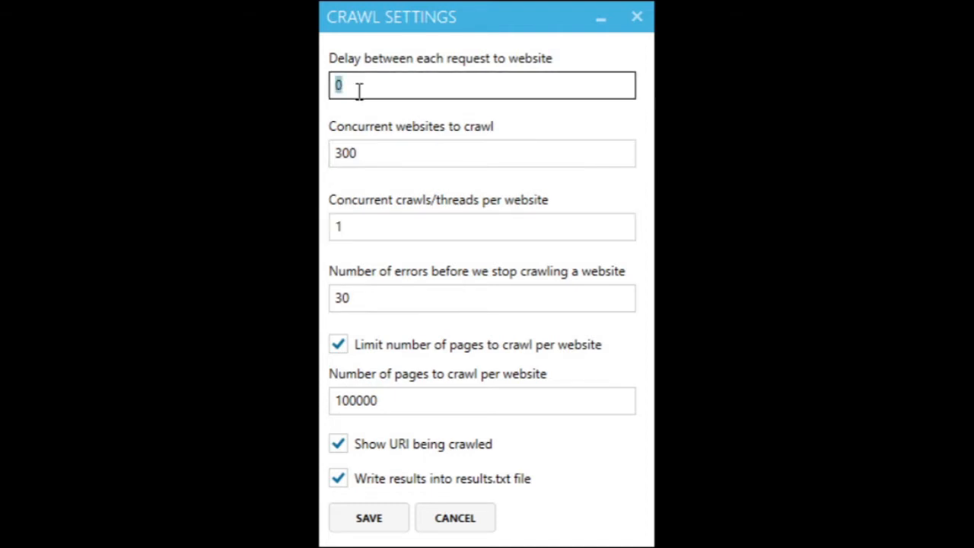
left_click(359, 91)
double_click(359, 89)
left_click(373, 156)
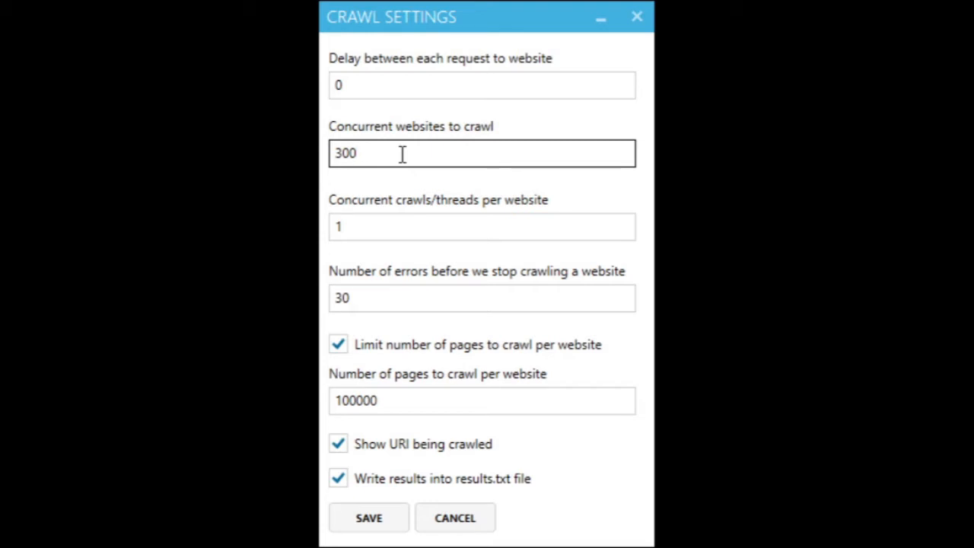
left_click(393, 229)
left_click(392, 229)
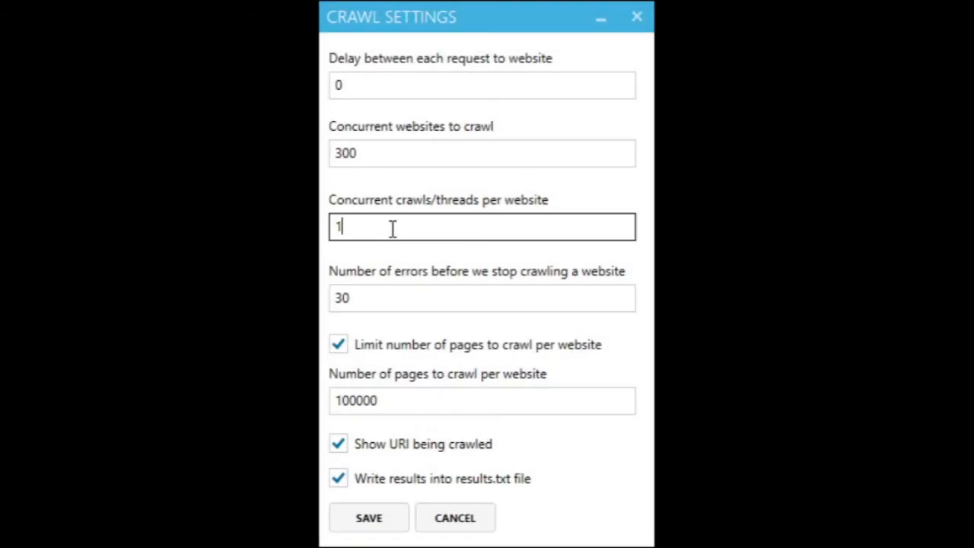
- Review the crawl settings for the error threshold and the limit on pages crawled per website
left_click(388, 299)
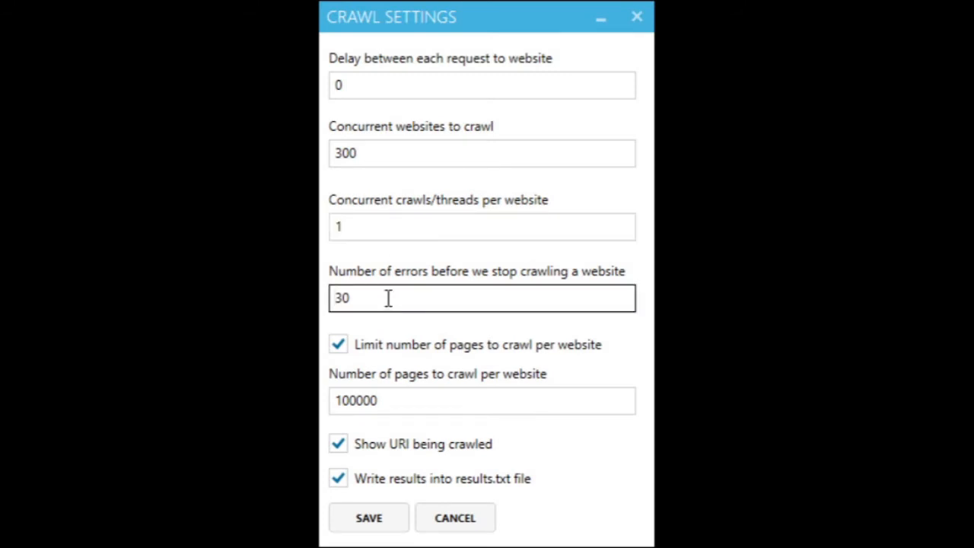
double_click(447, 308)
left_click(415, 347)
left_click(415, 347)
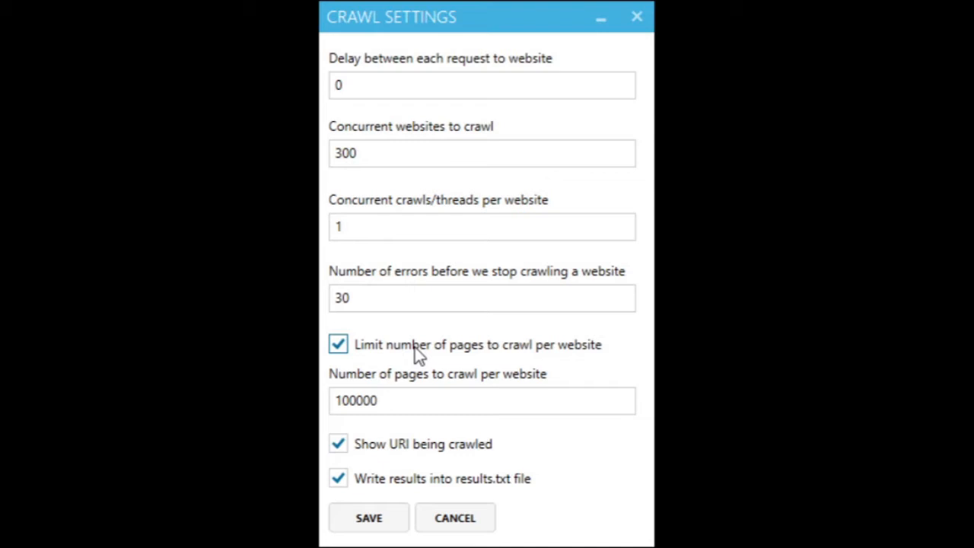
left_click(386, 402)
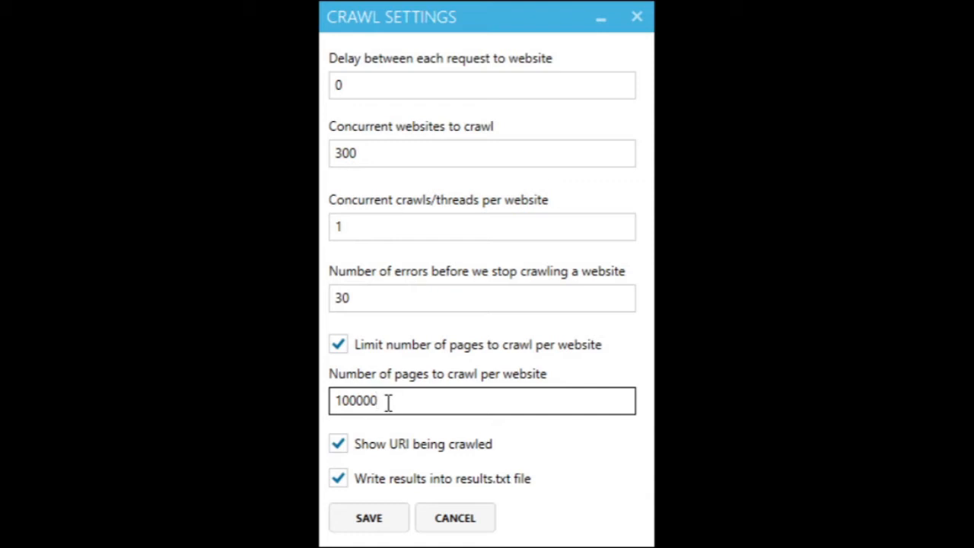
double_click(388, 404)
left_click(463, 398)
- Enable limiting the results to crawl per search query in the search query crawl settings
key("ctrl+a")
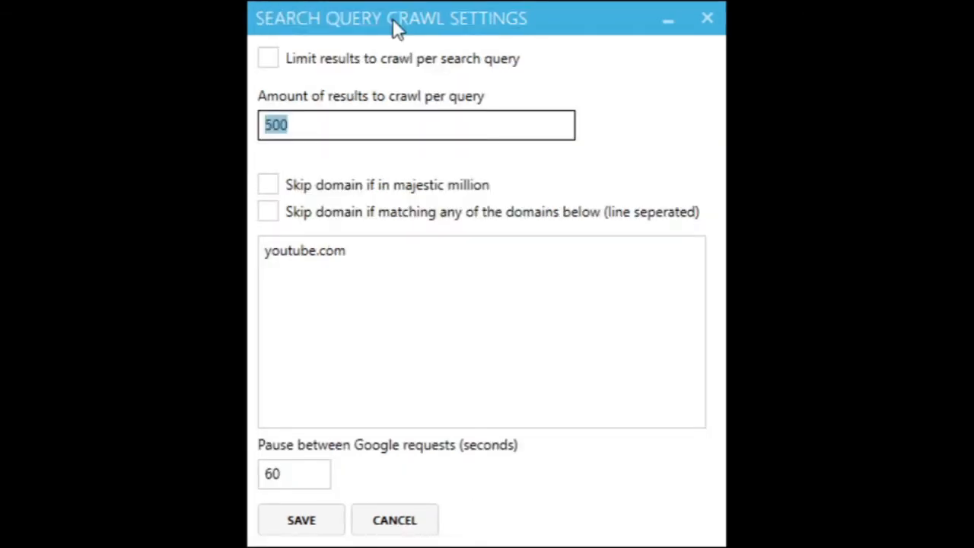
left_click(370, 122)
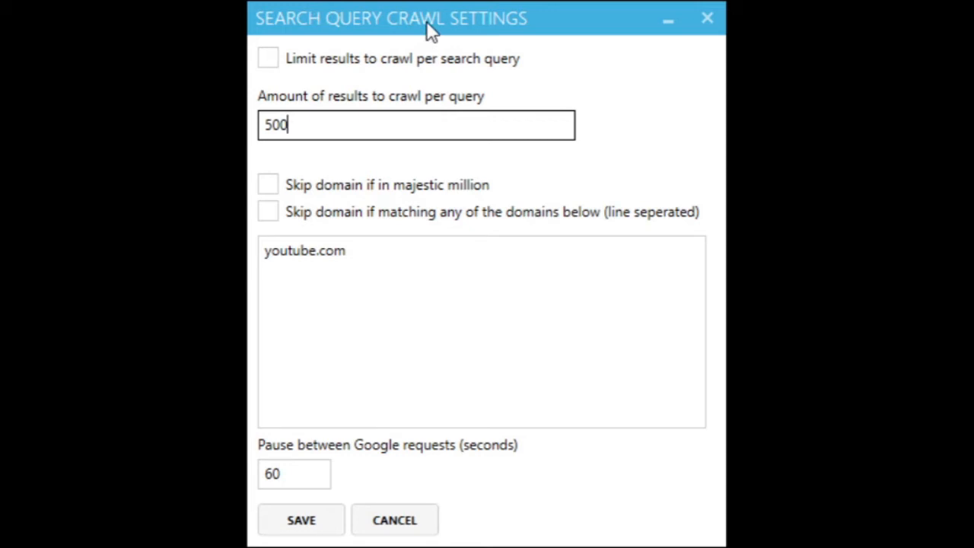
key("ctrl+a")
left_click(411, 65)
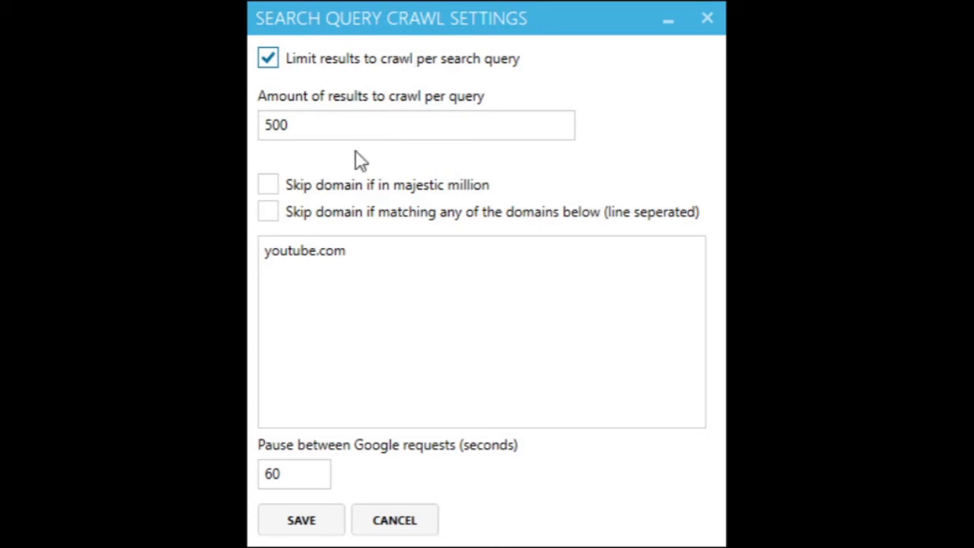
left_click(346, 130)
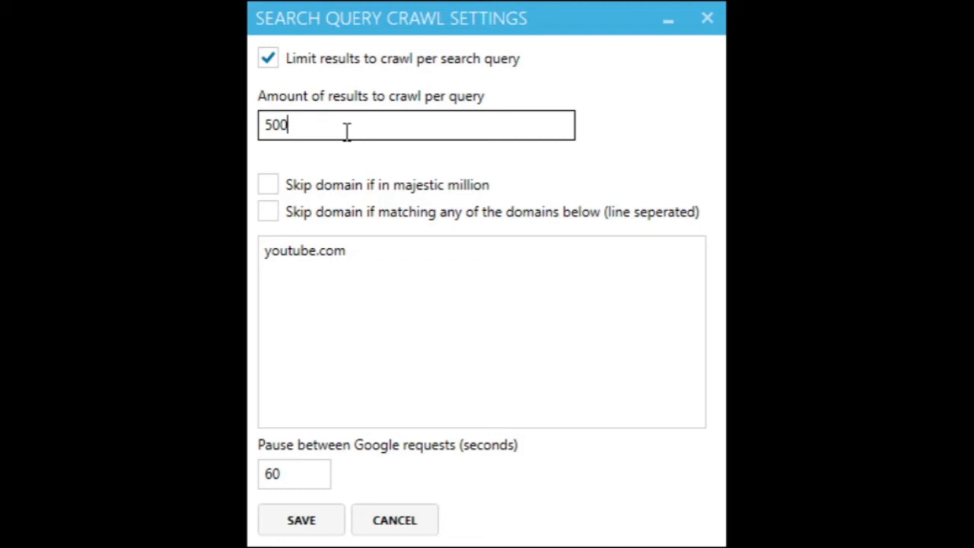
double_click(346, 131)
key("ctrl+a")
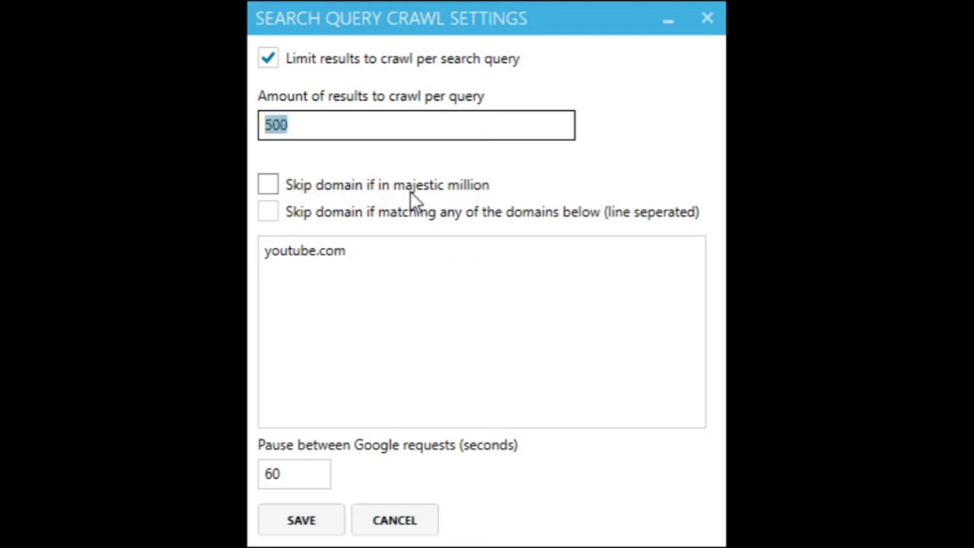
- Enable skipping domains that match the listed domains and check the pause between Google requests
left_click(399, 250)
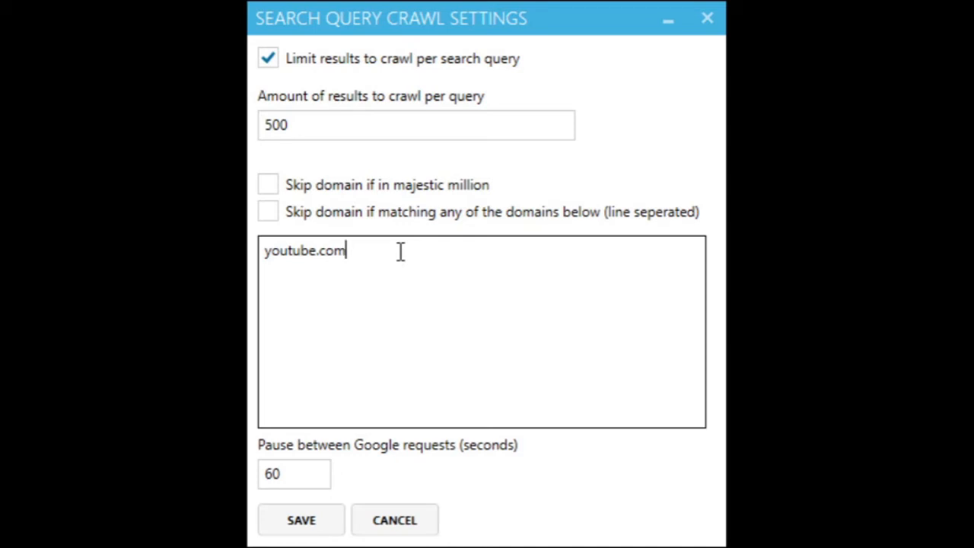
left_click(404, 217)
key("ctrl+a")
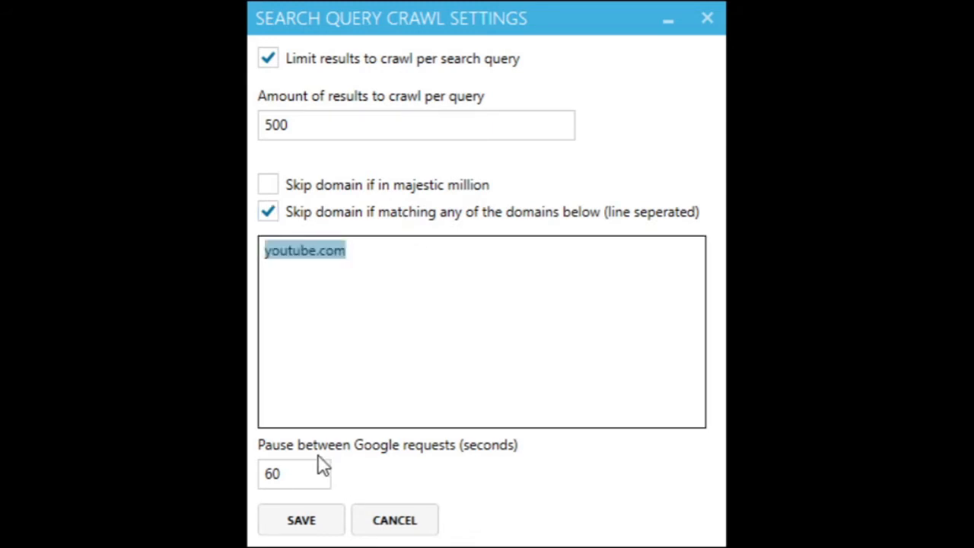
left_click(299, 467)
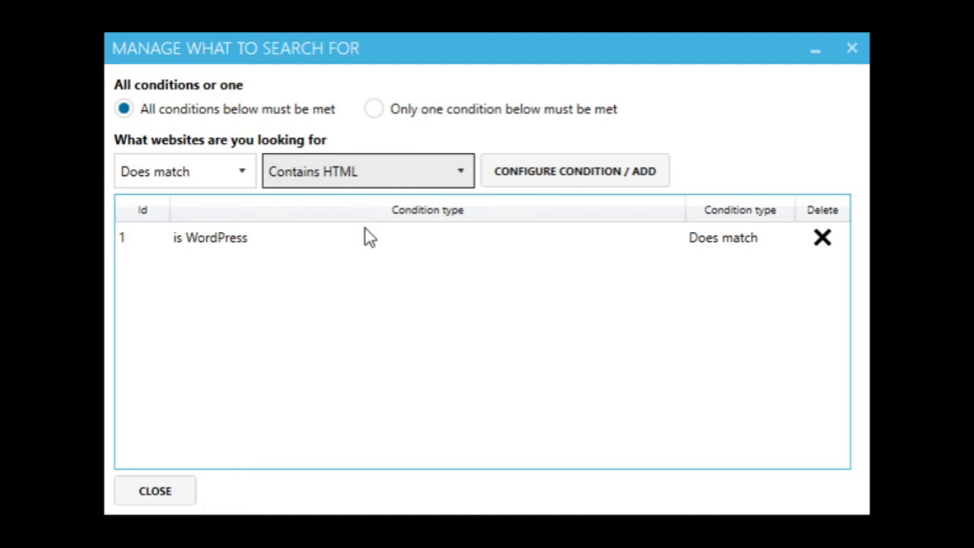
- Open the configuration of a meta data condition in the search conditions and view its text field
left_click(350, 296)
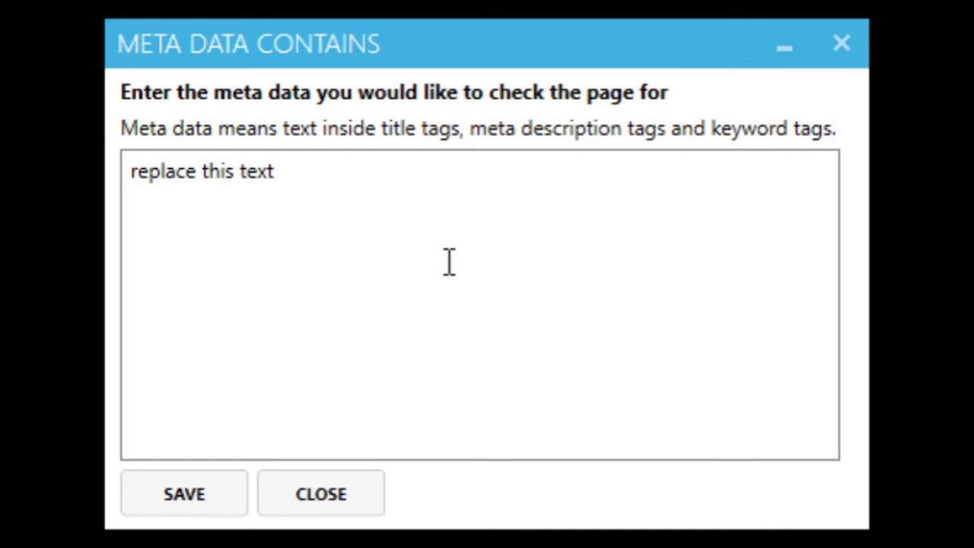
left_click(358, 191)
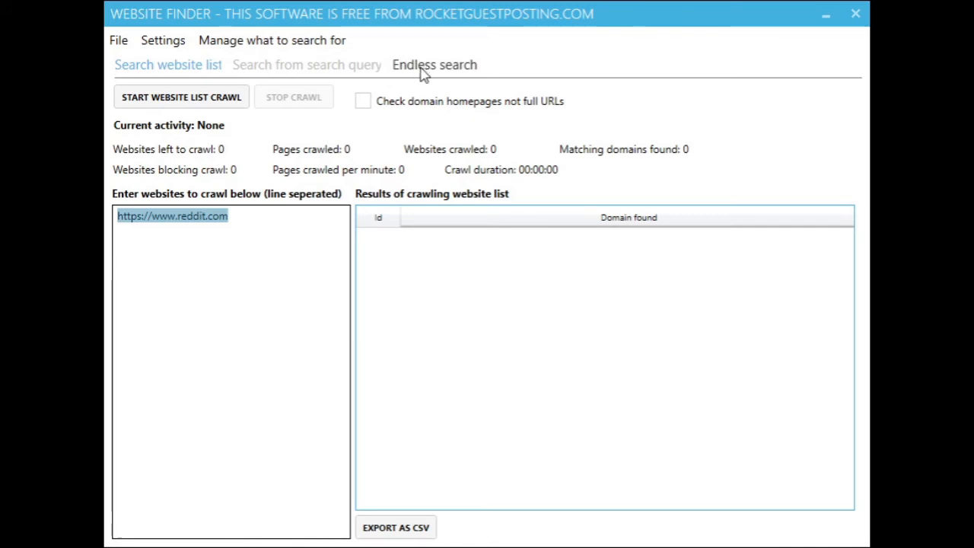
- Replace the reddit.com entry with the copied list of domains, start the website list crawl and browse the matching domains
key("ctrl+v")
left_click(262, 292)
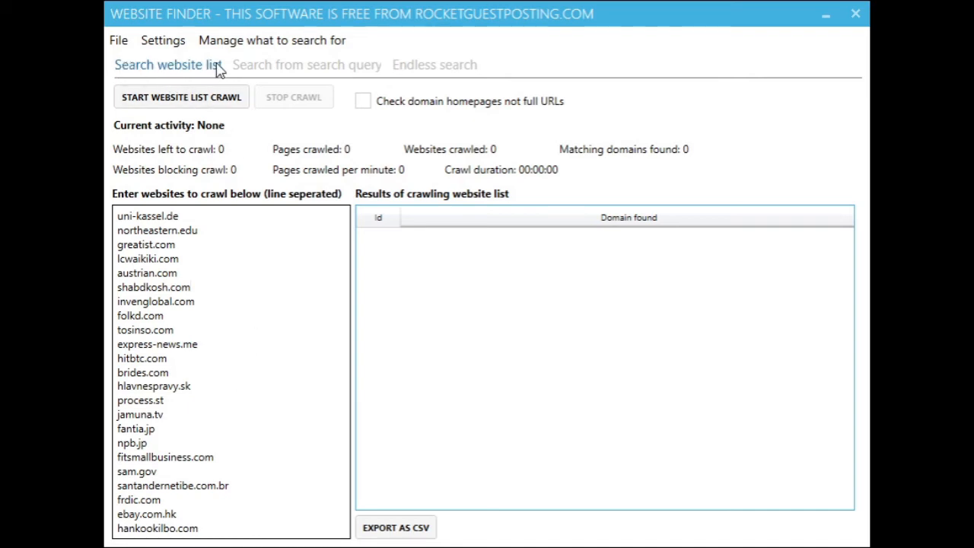
left_click(178, 106)
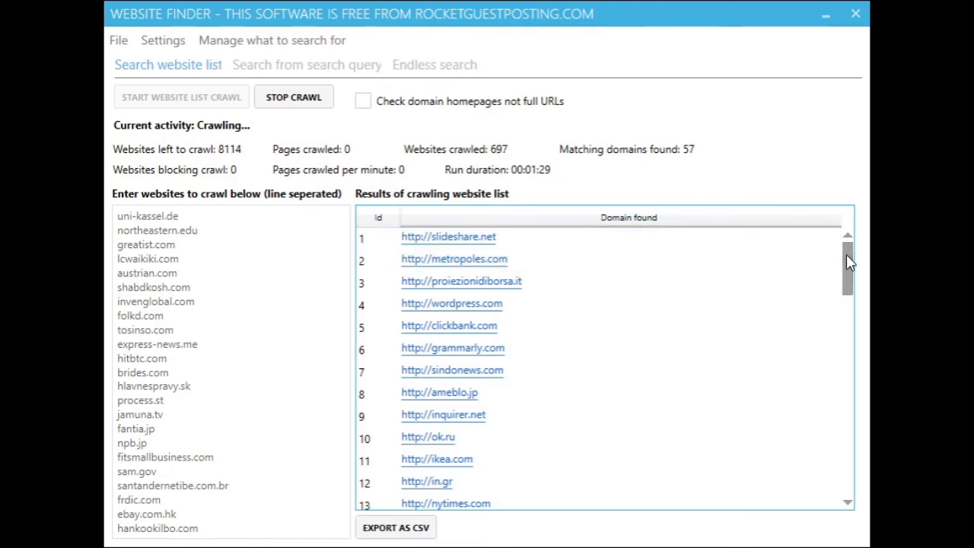
mouse_move(847, 261)
left_mouse_down()
mouse_move(847, 479)
mouse_move(848, 271)
left_mouse_up()
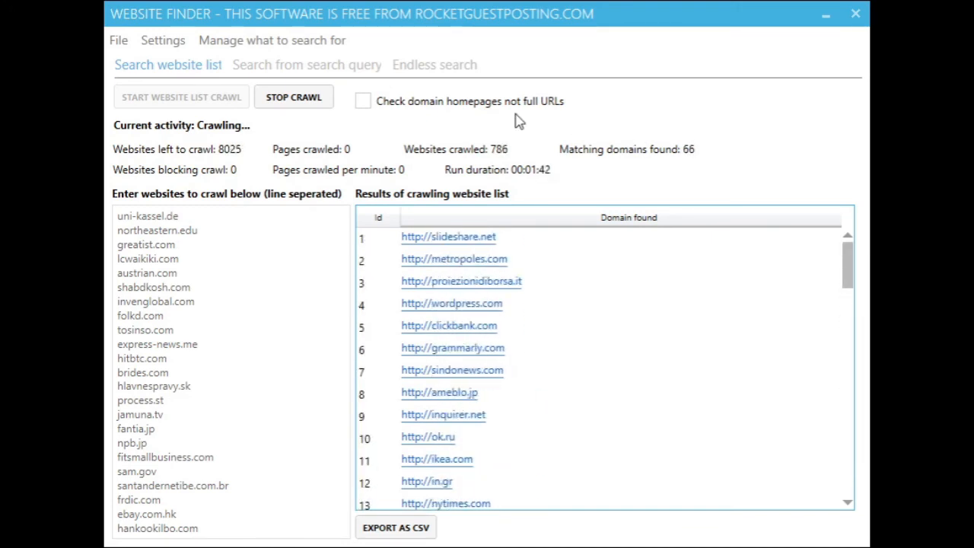
- Review the homepage meta terms and the search terms in the search query mode
left_click(337, 67)
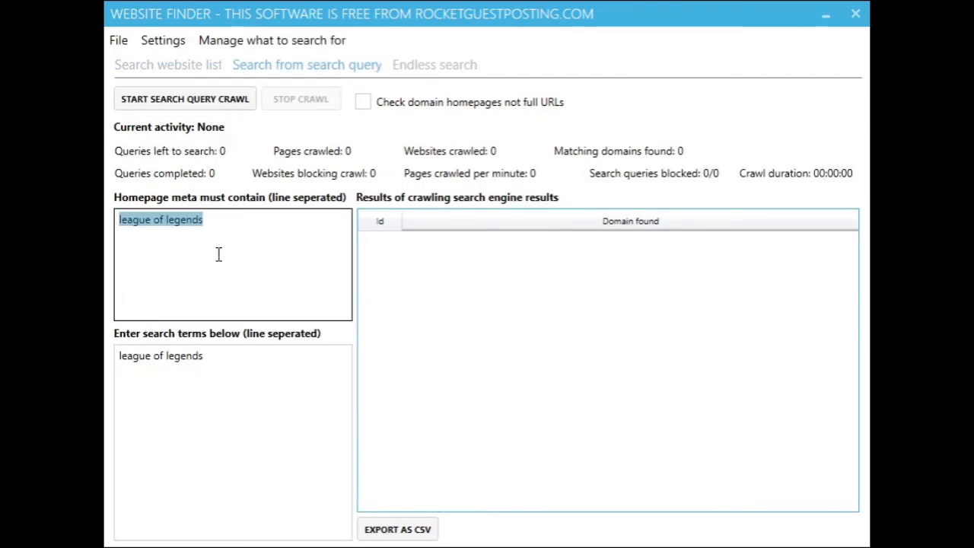
left_click(218, 254)
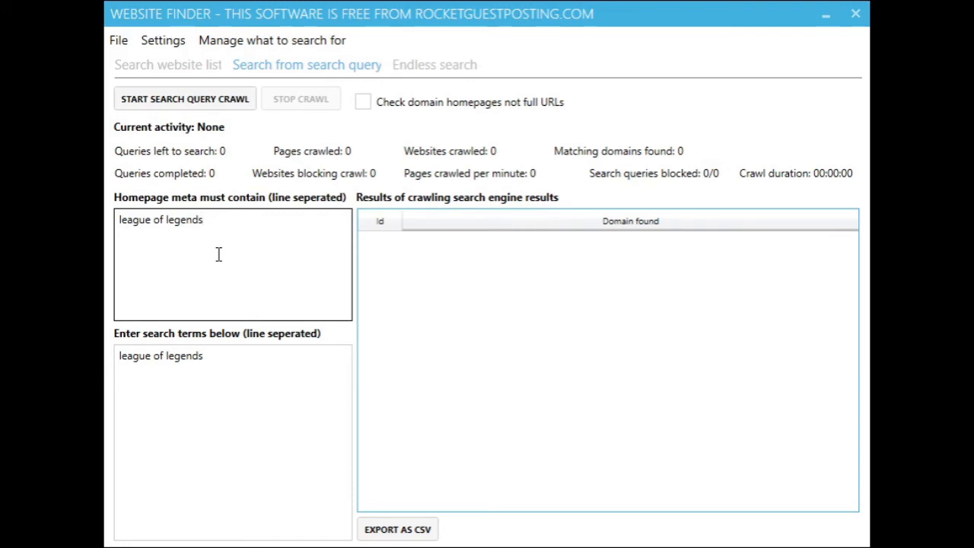
key("ctrl+a")
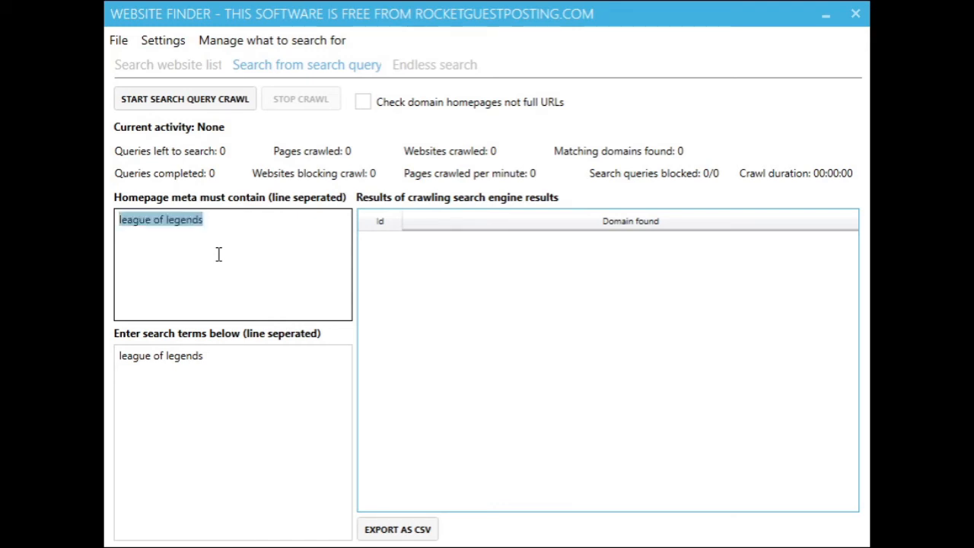
left_click(260, 263)
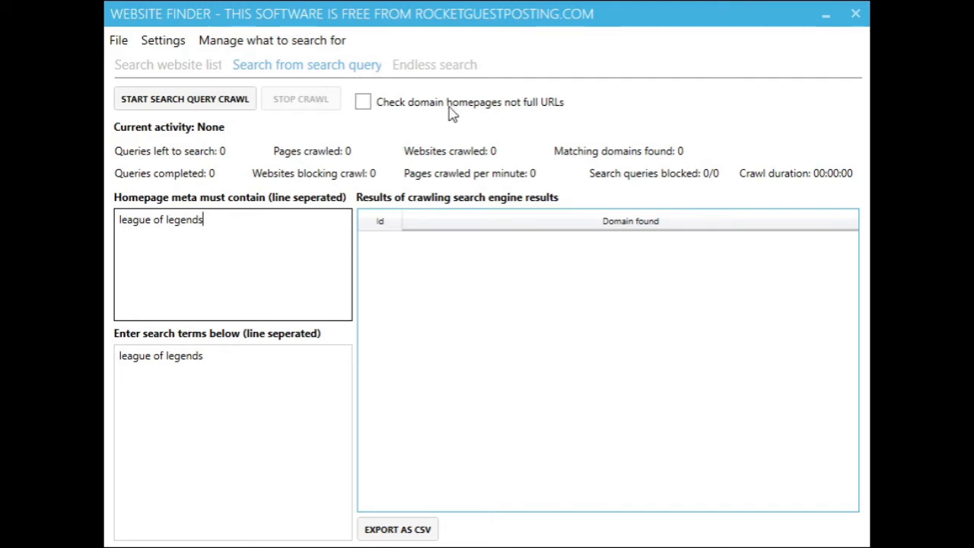
left_click(221, 398)
left_click_drag(218, 358, 120, 363)
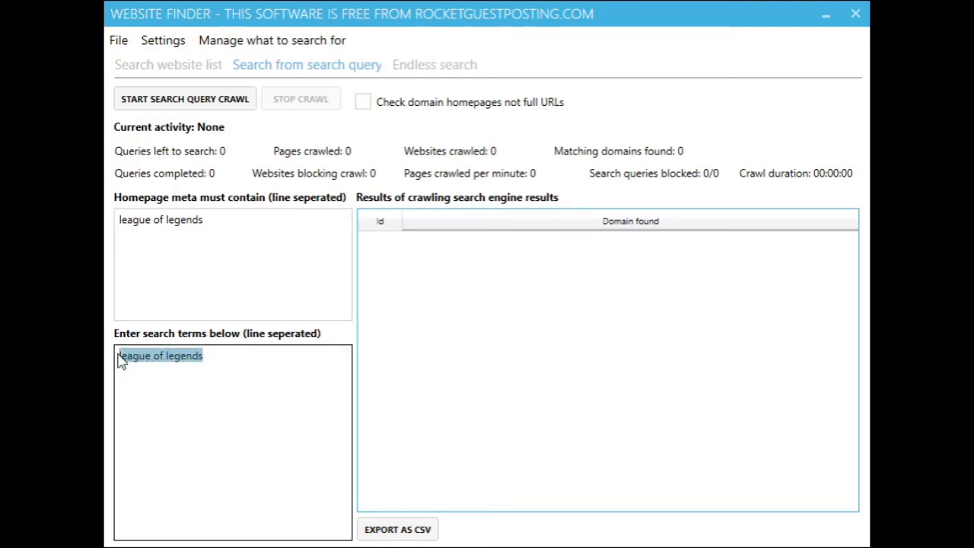
left_click(235, 370)
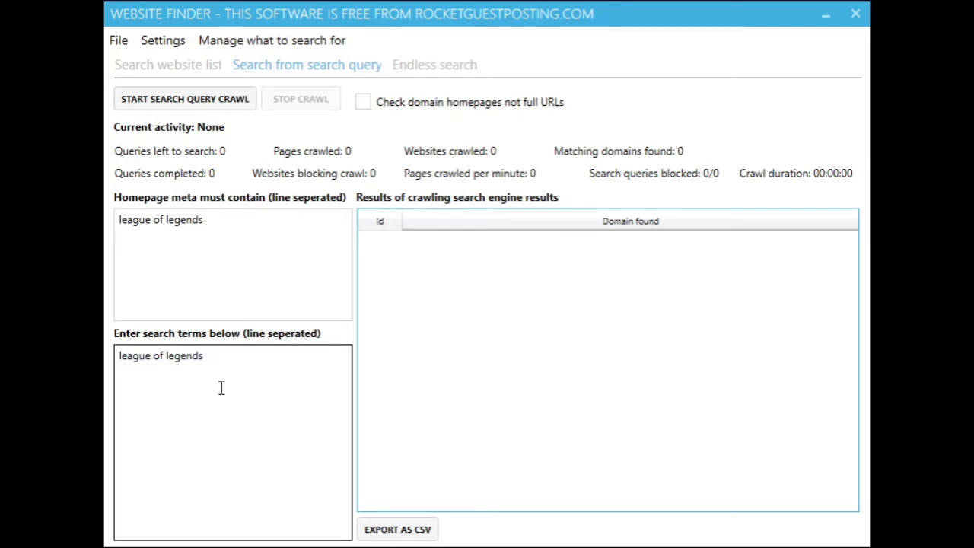
- Switch the option to check domain homepages instead of full URLs on and off again, and revisit the homepage meta terms
left_click(363, 102)
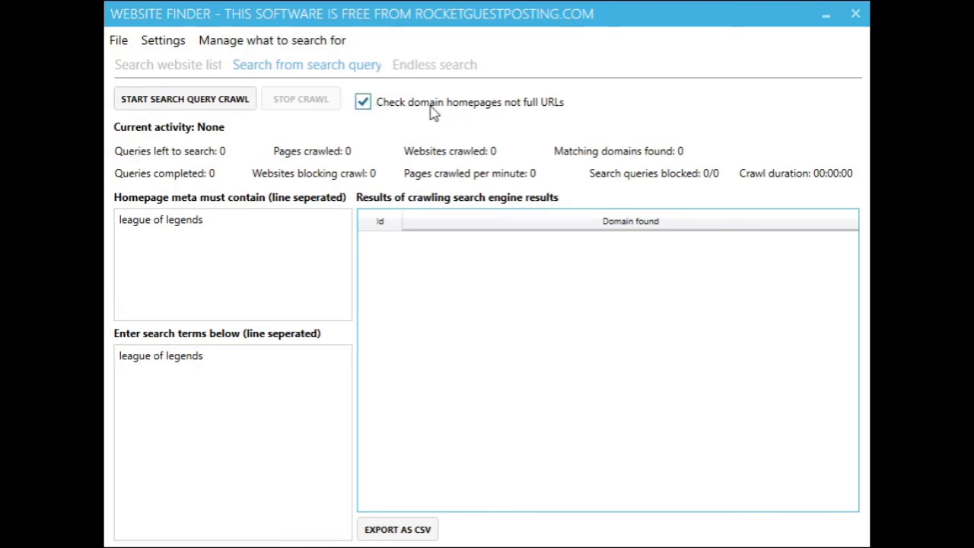
left_click(499, 105)
left_click_drag(119, 220, 353, 20)
left_click(244, 282)
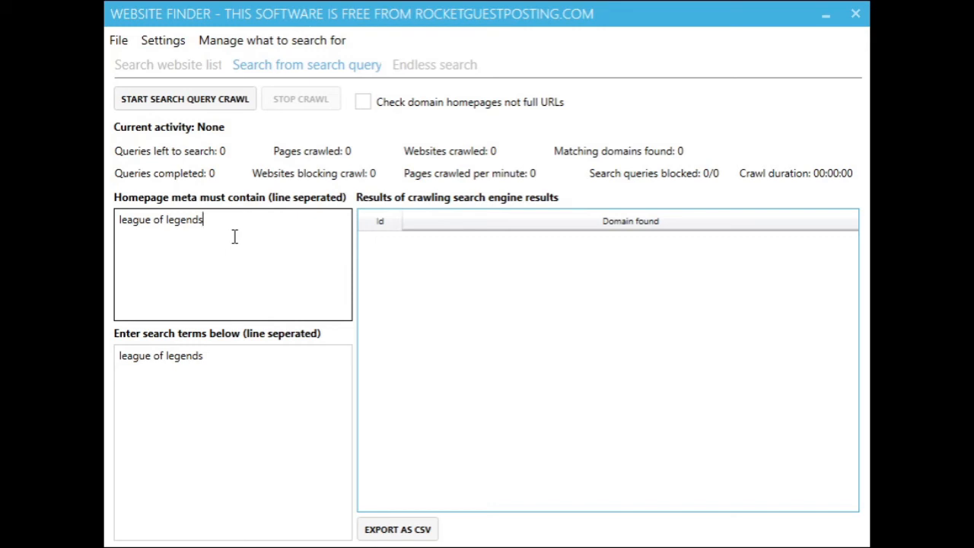
- Examine the search terms and the homepage meta terms, highlighting the "league of legends" entry in each
left_click(271, 391)
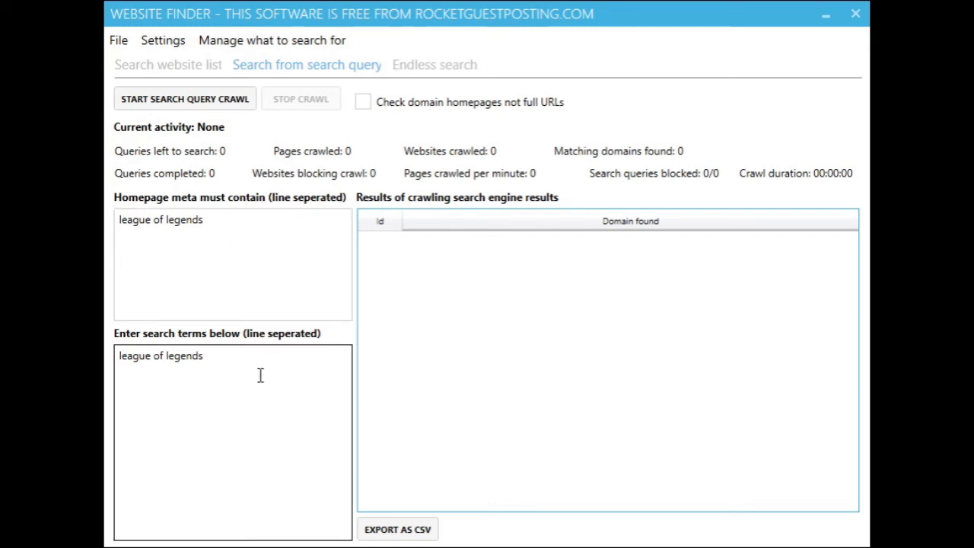
key("ctrl+a")
left_click(216, 387)
left_click(271, 220)
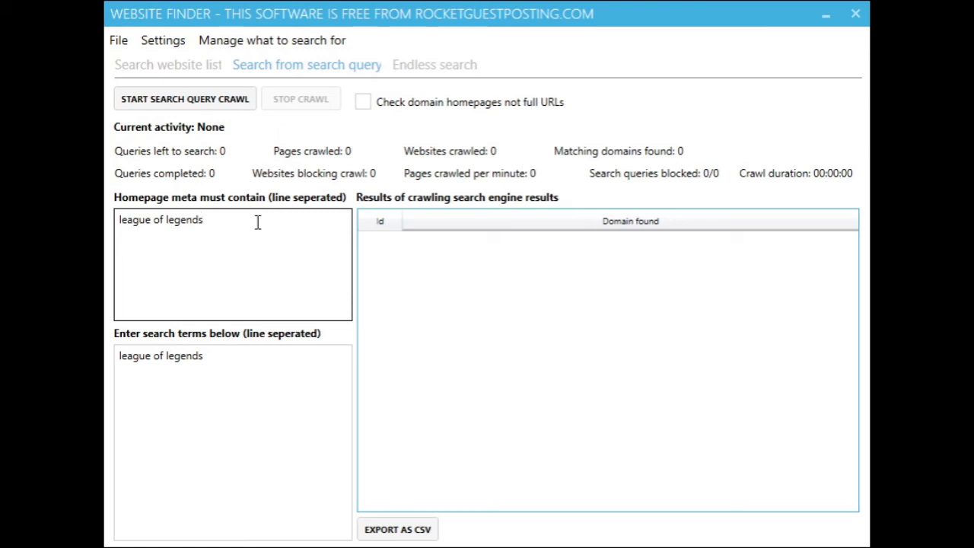
left_click_drag(229, 231, 114, 242)
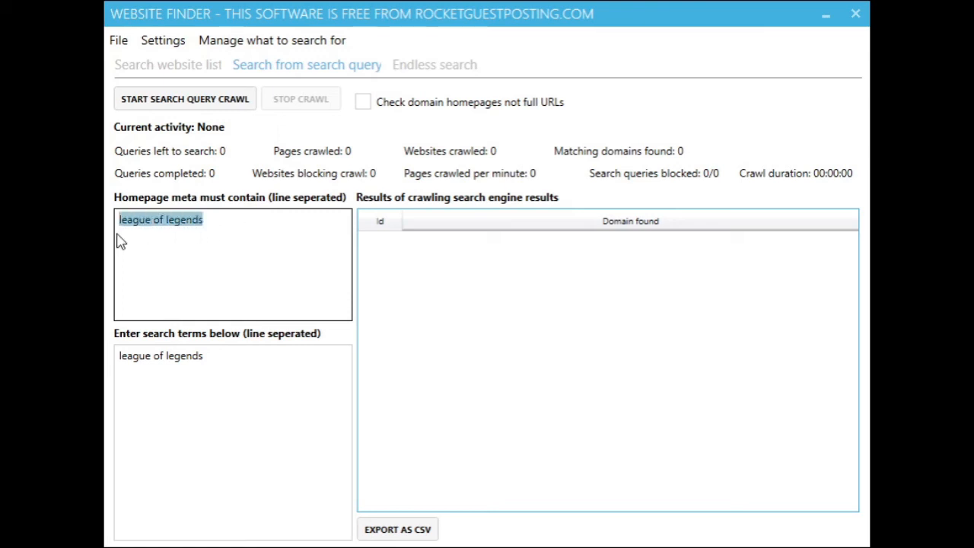
left_click(229, 242)
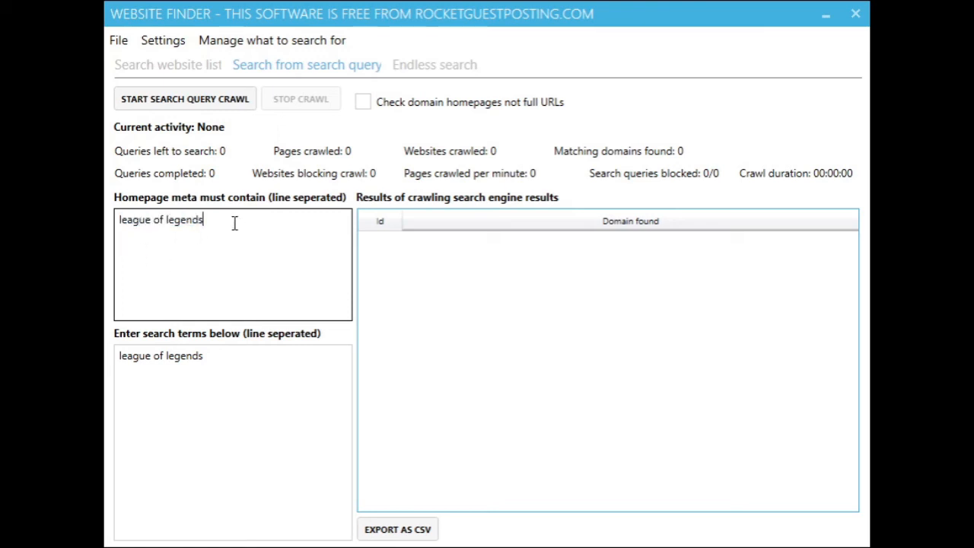
left_click_drag(233, 222, 126, 226)
left_click(210, 219)
key("ctrl+a")
left_click(209, 219)
- Recheck the search terms and the required homepage meta text, and start the search query crawl
left_click(229, 369)
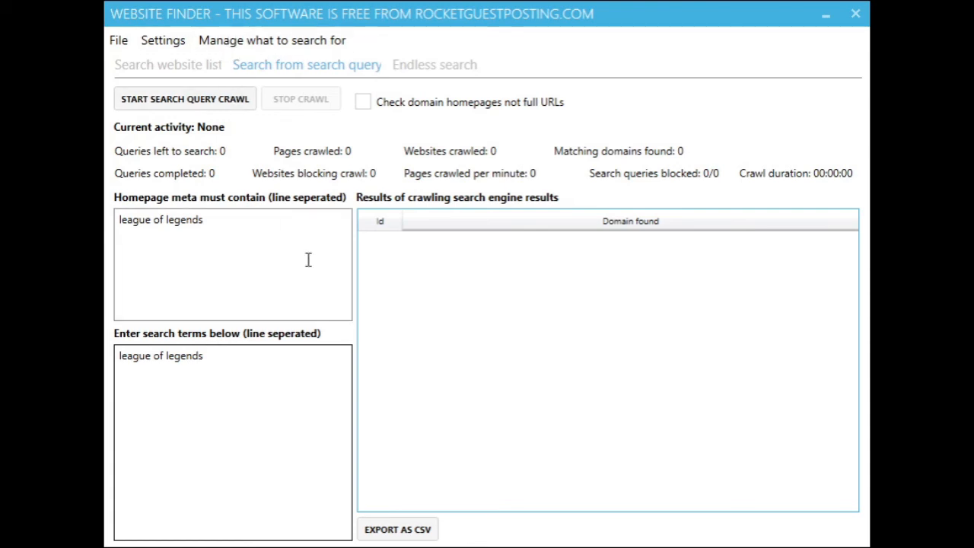
left_click(268, 244)
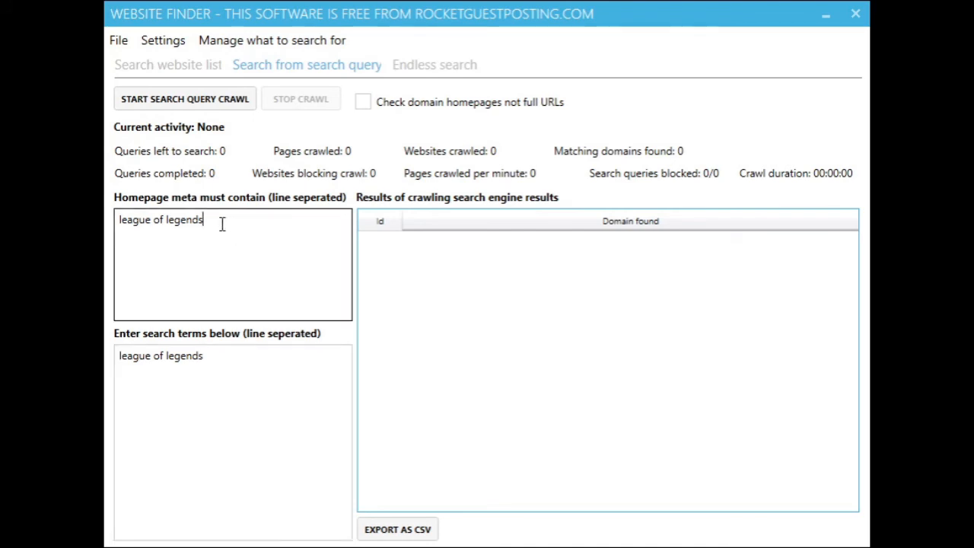
left_click_drag(205, 221, 116, 221)
left_click(261, 231)
key("ctrl+a")
left_click(269, 240)
left_click(228, 106)
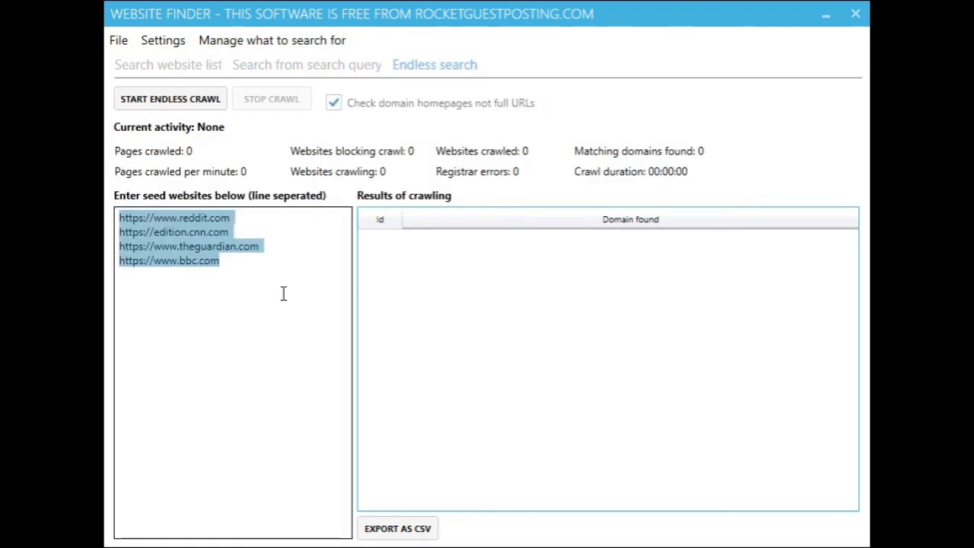
- Review the list of seed websites for the endless search
left_click(285, 295)
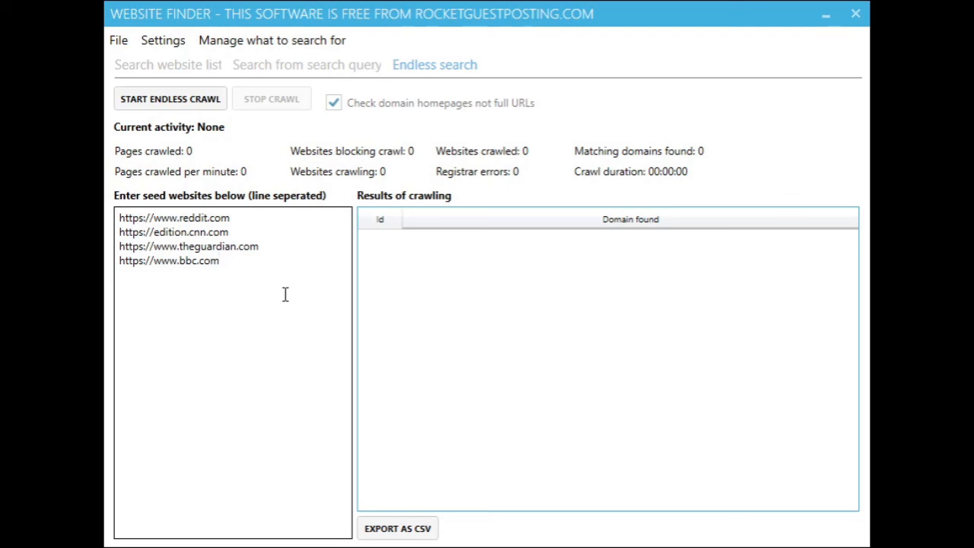
left_click_drag(261, 276, 116, 217)
left_click(257, 260)
key("ctrl+a")
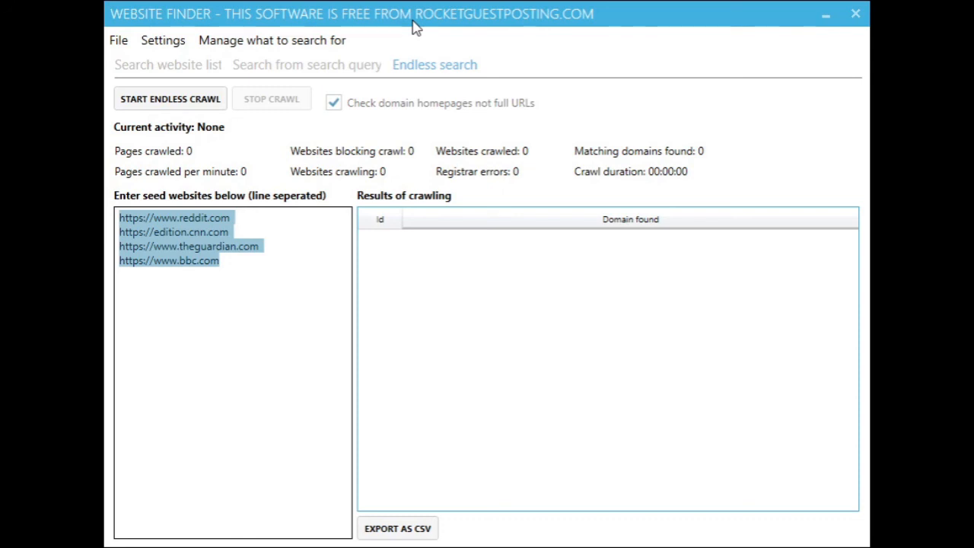
left_click(235, 305)
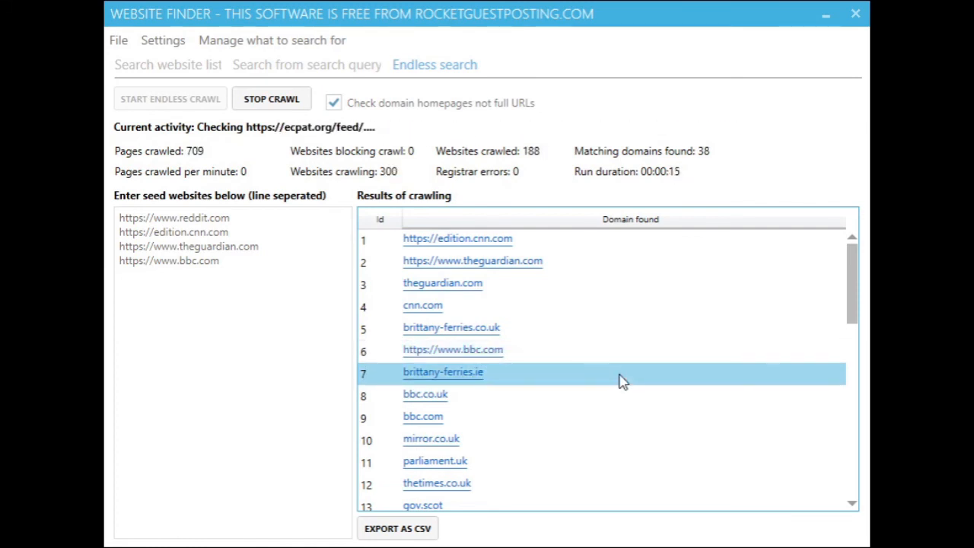
- Browse through the matching domains found by the running endless crawl
scroll(620, 381, "down", 3)
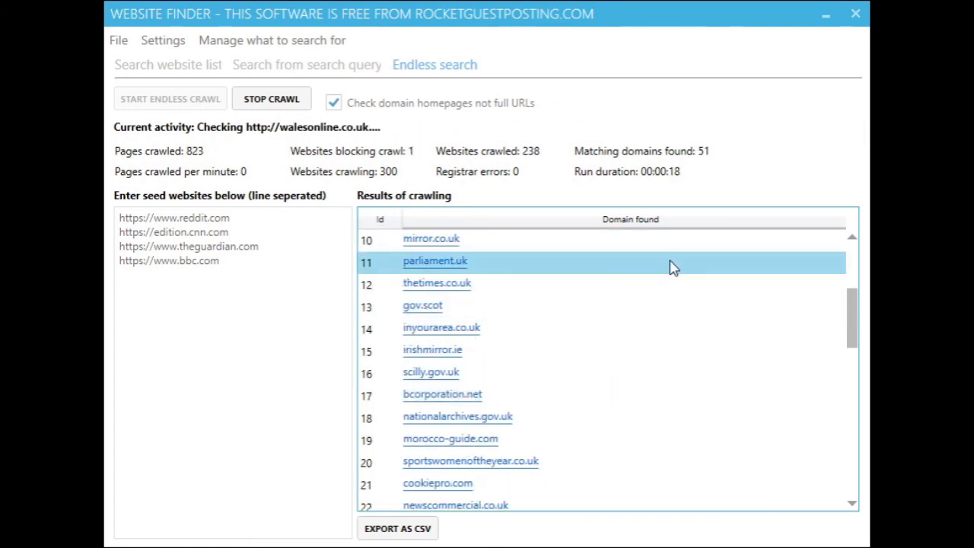
scroll(620, 401, "down", 3)
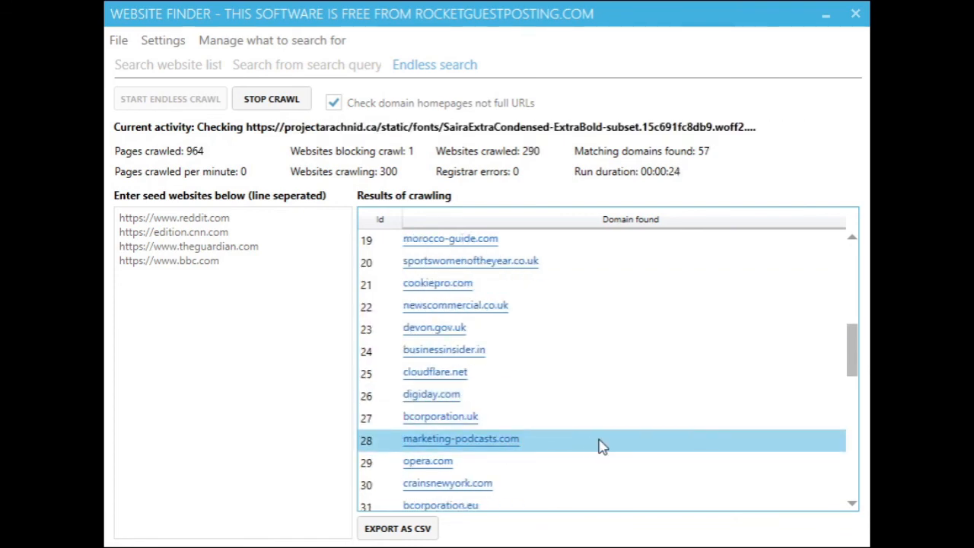
scroll(644, 443, "down", 2)
scroll(643, 446, "down", 4)
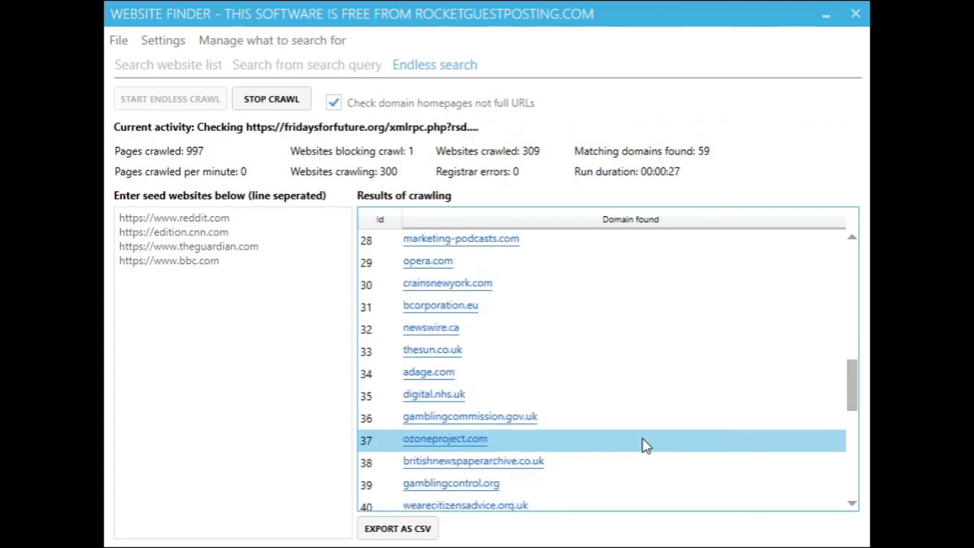
scroll(644, 446, "down", 1)
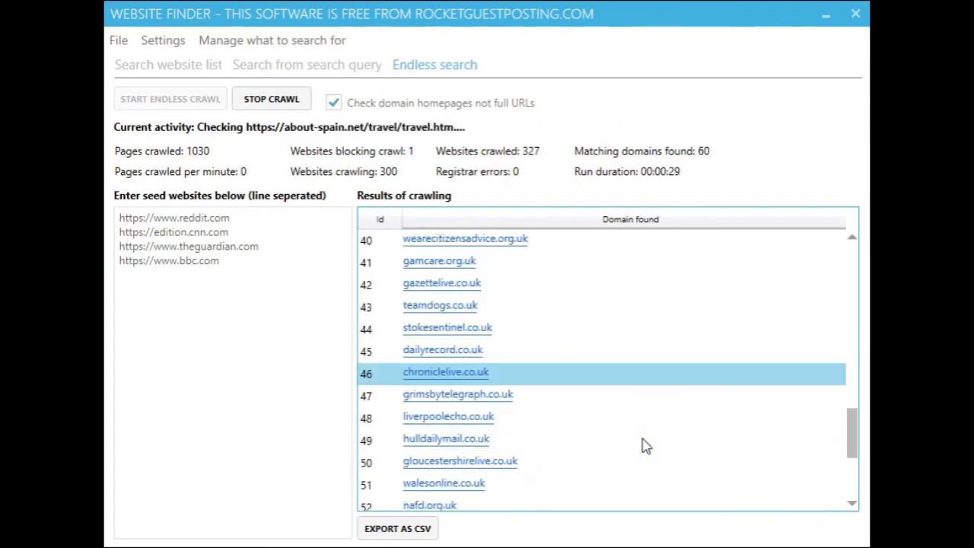